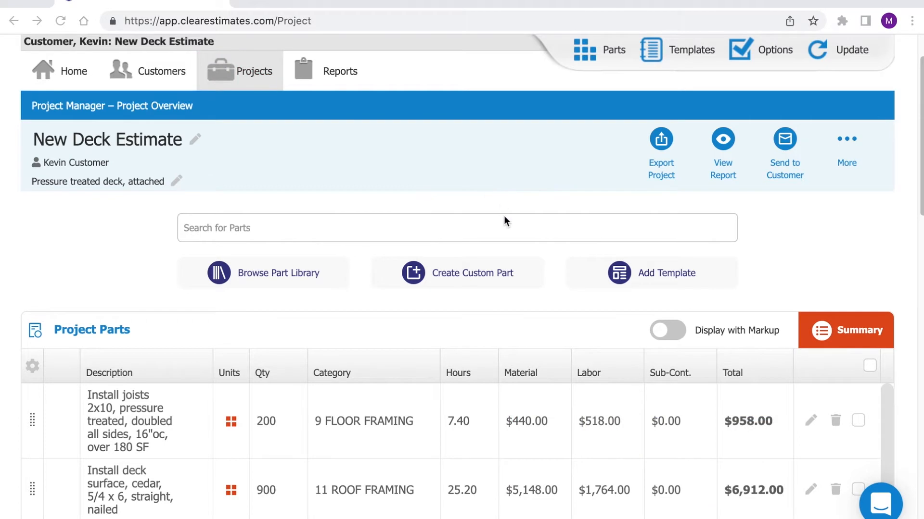
- Add a new alternate to the New Deck Estimate project and title it "New Alternate Title"
scroll(504, 216, "down", 15)
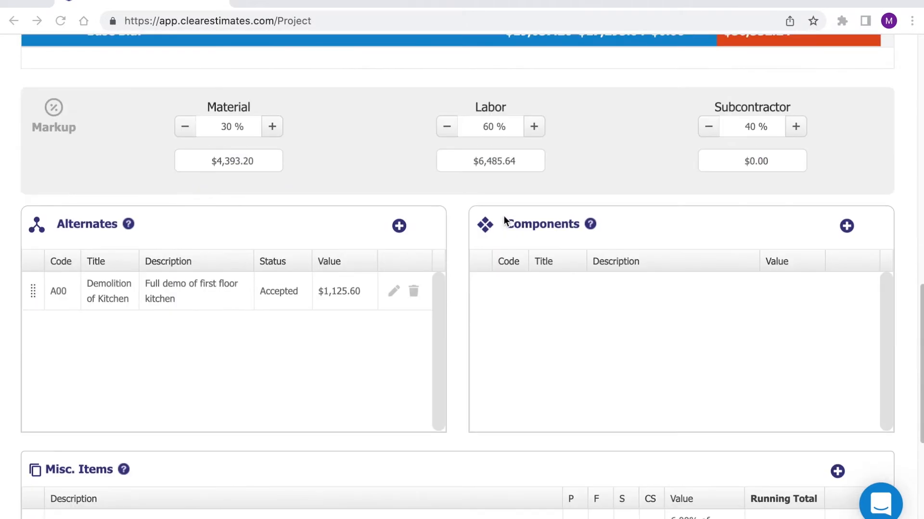
scroll(504, 215, "down", 3)
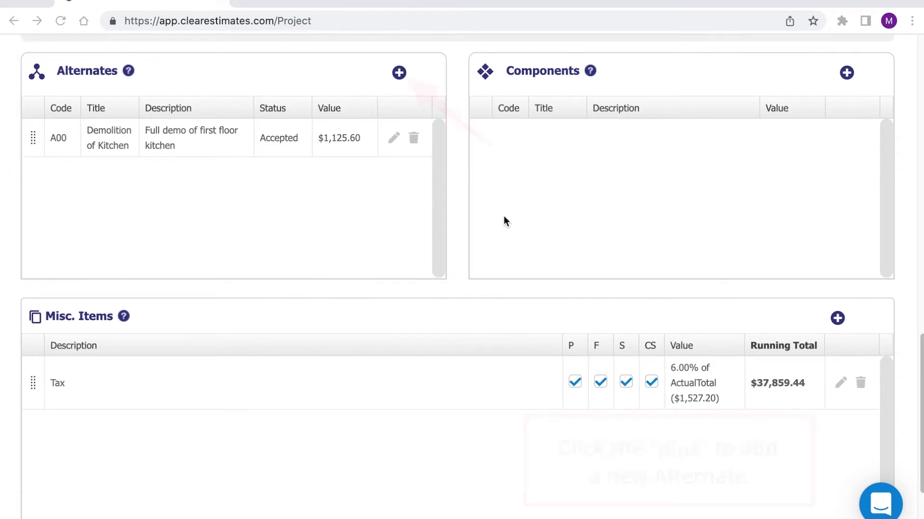
left_click(399, 74)
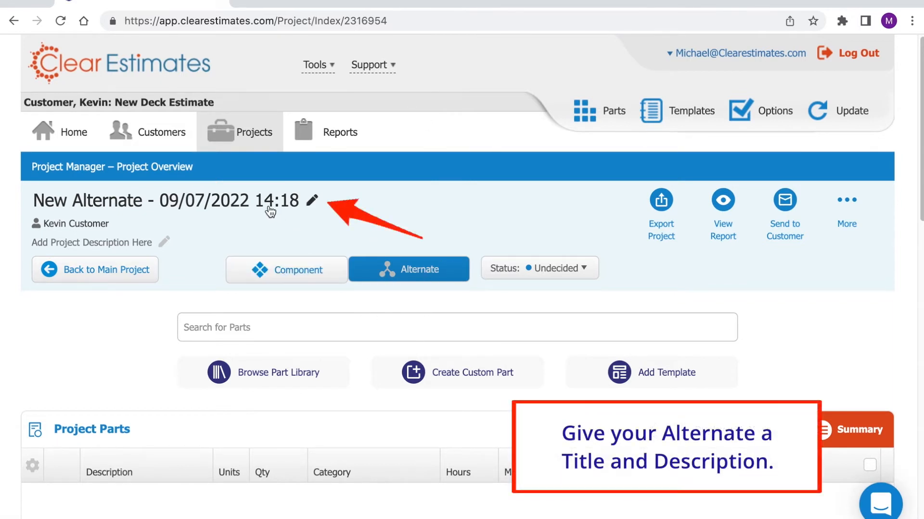
left_click(235, 201)
triple_click(234, 200)
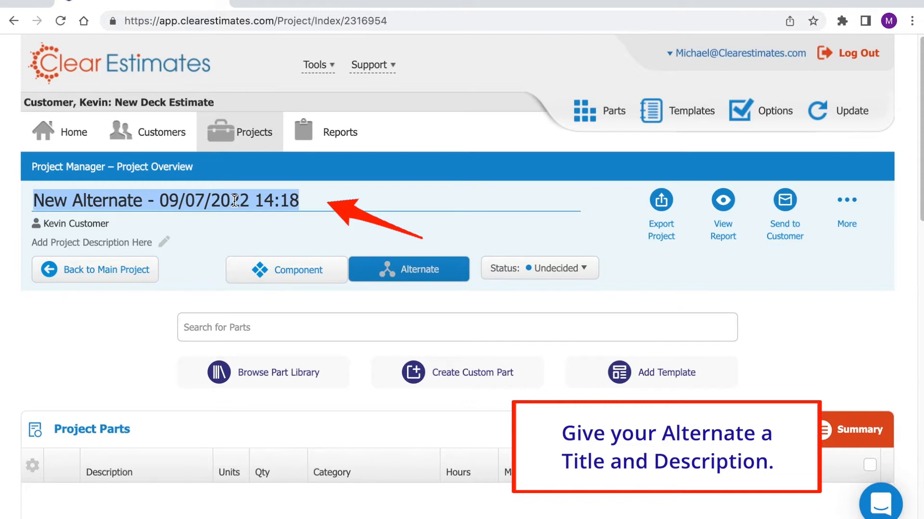
type("New Alternate Title")
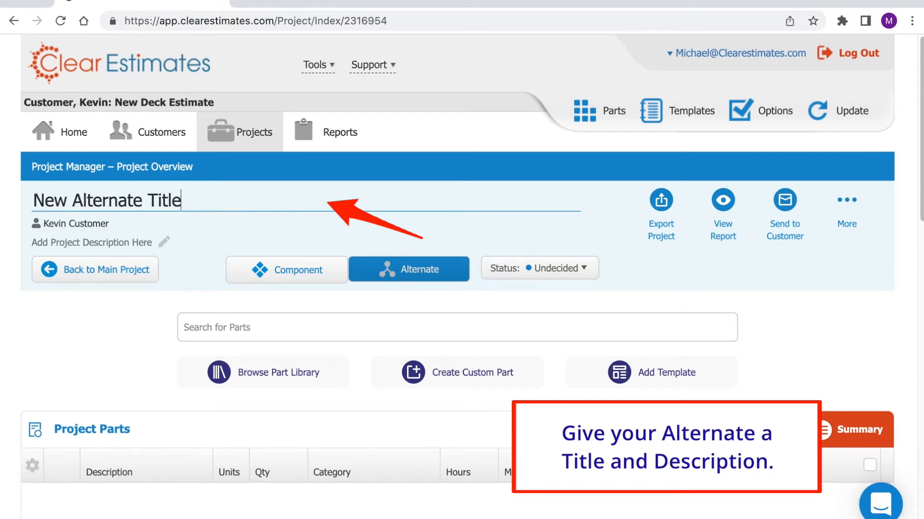
- Set the new alternate's project description to "Your Description Here"
left_click(136, 244)
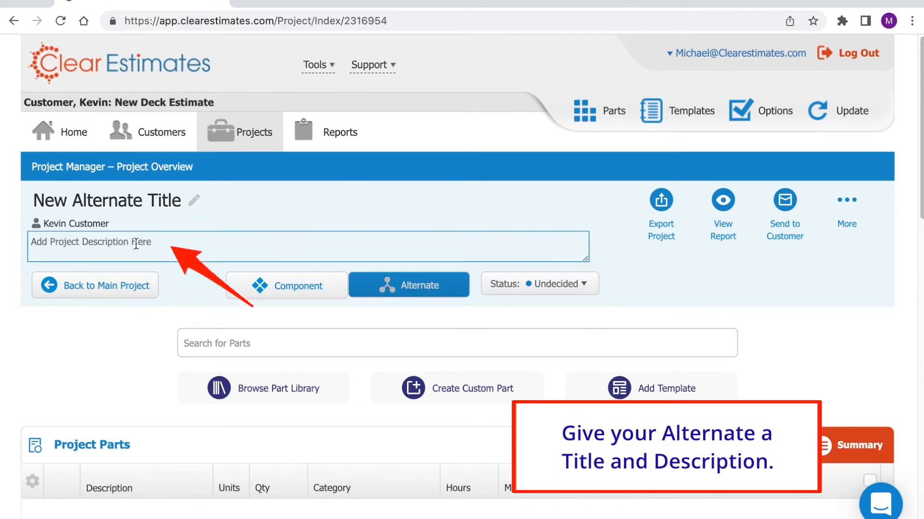
type("Your Description Here")
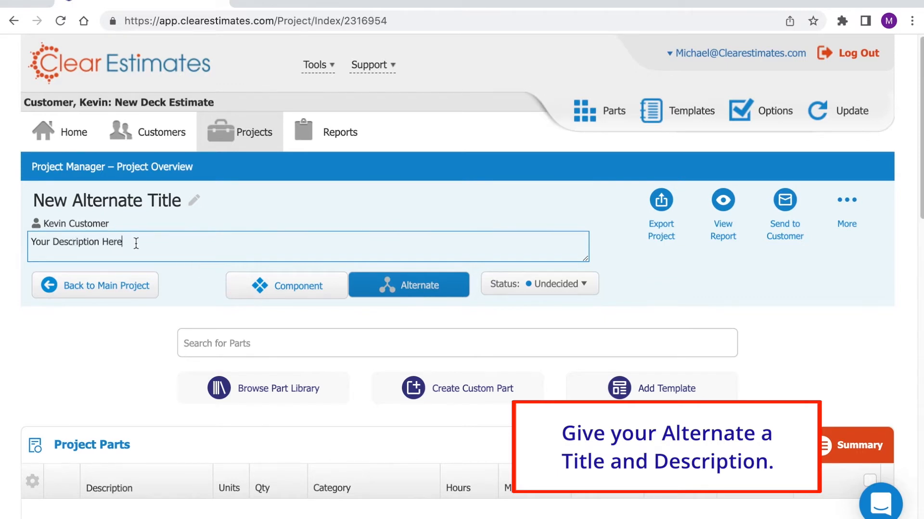
left_click(131, 350)
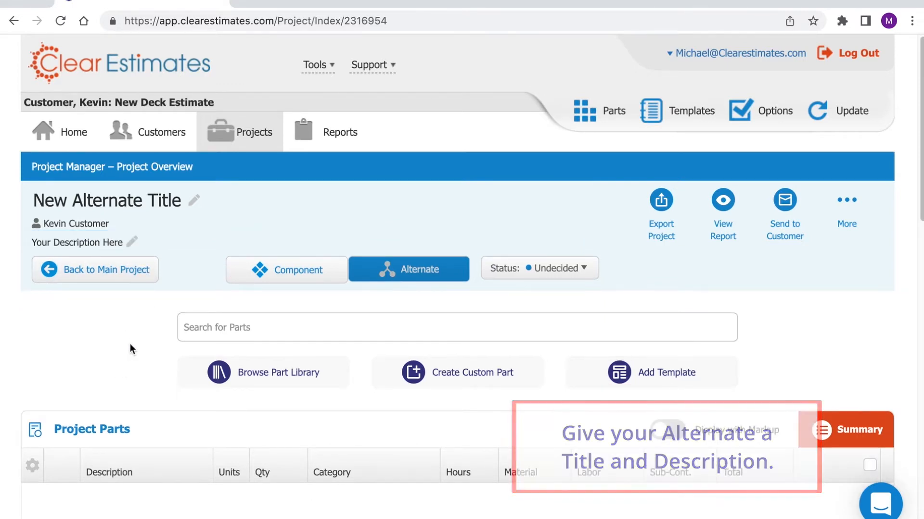
- Review the new alternate's status options, markup percentages and miscellaneous items without changing them
left_click(561, 273)
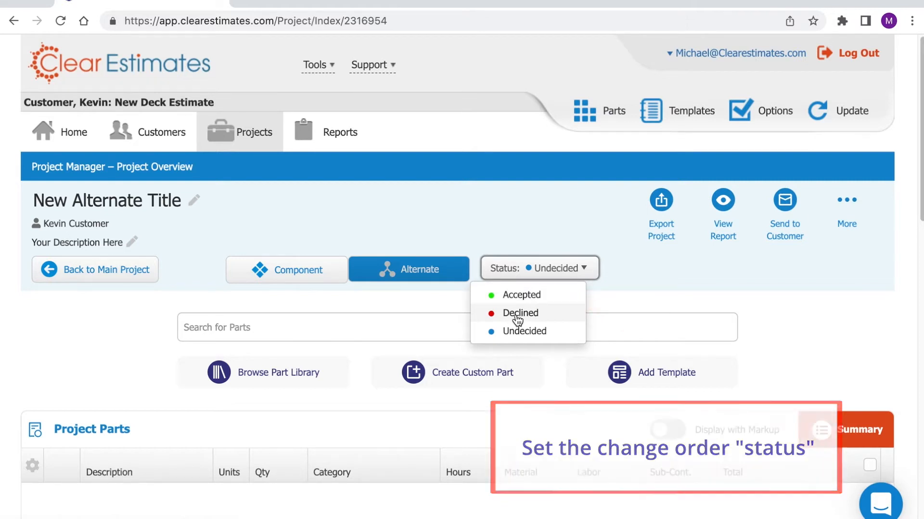
left_click(591, 230)
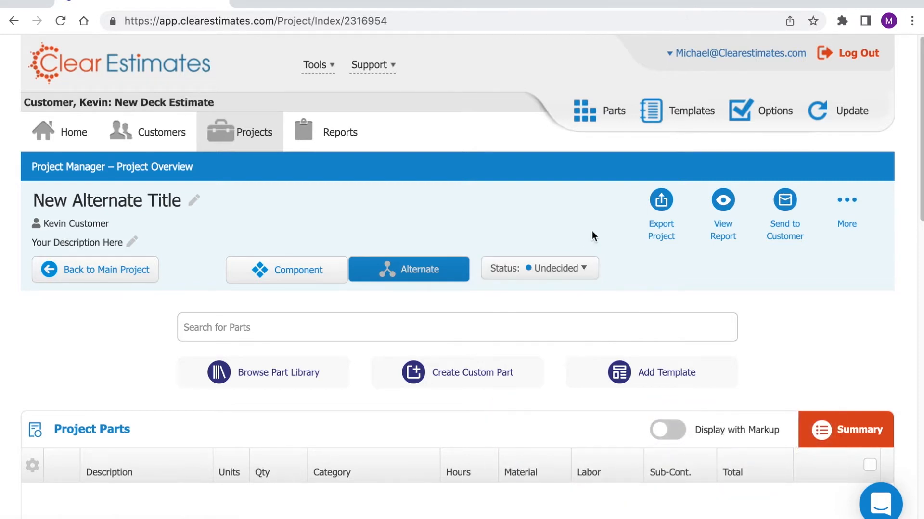
scroll(592, 235, "down", 5)
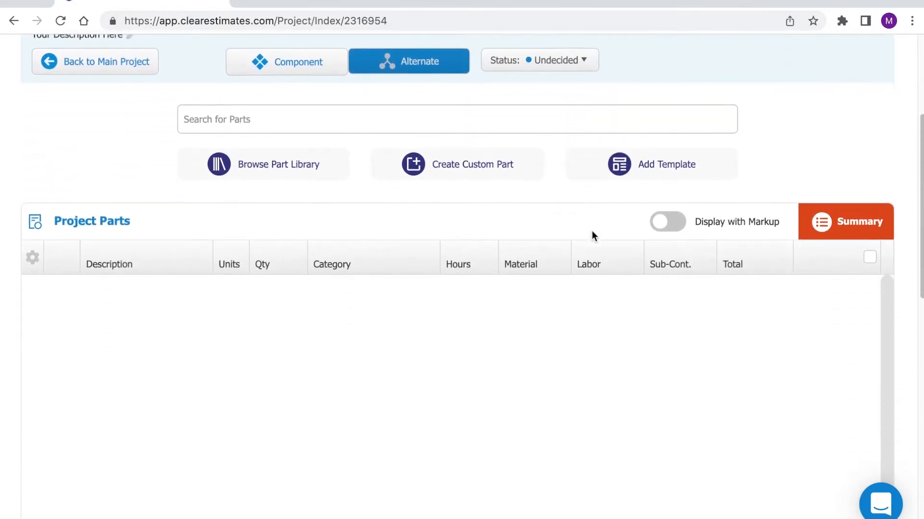
scroll(593, 234, "down", 6)
scroll(593, 235, "down", 4)
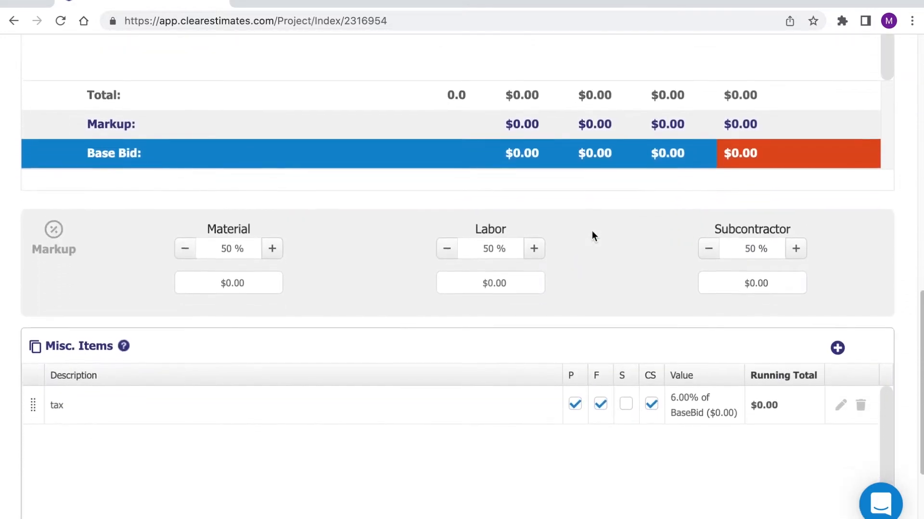
scroll(593, 235, "down", 1)
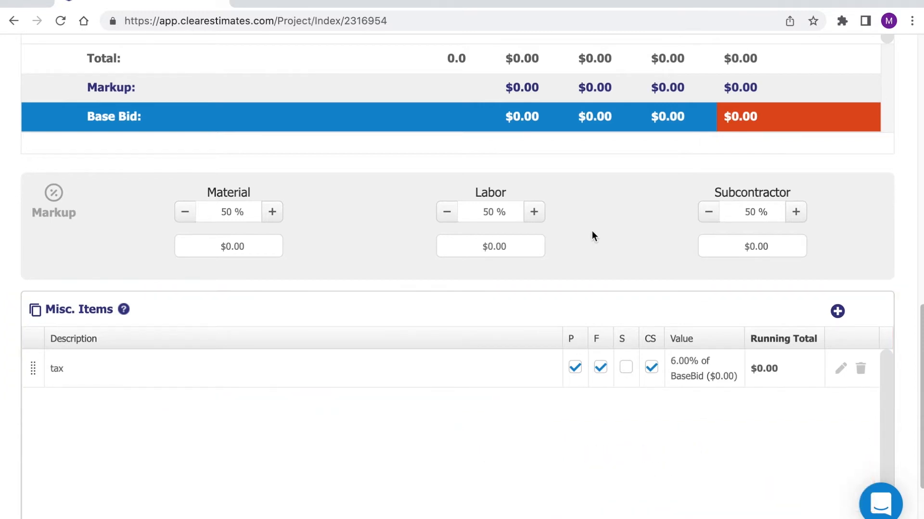
scroll(592, 230, "up", 13)
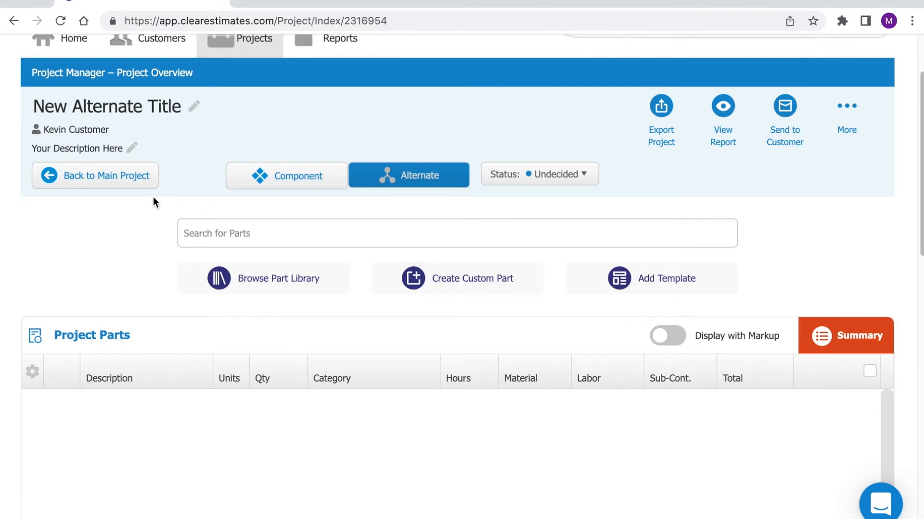
- Return to the main project and open the Demolition of Kitchen alternate from its list of alternates
left_click(114, 185)
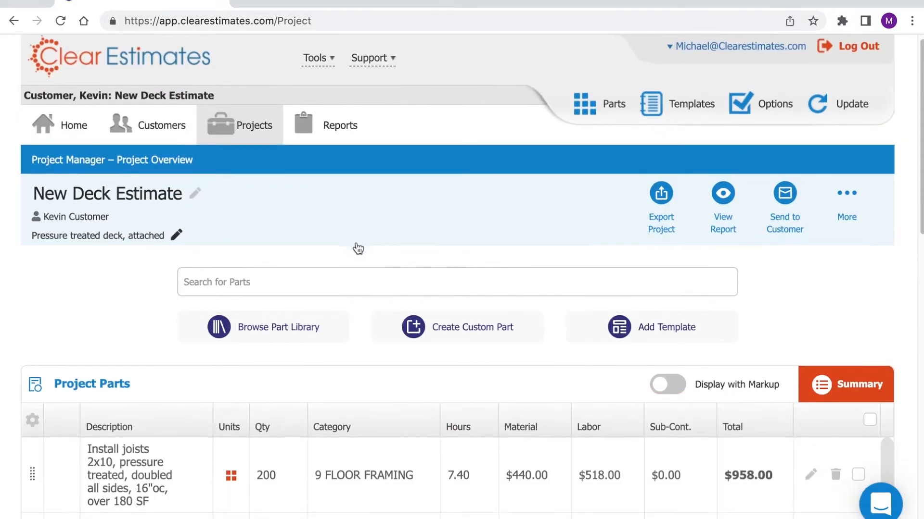
scroll(358, 248, "down", 12)
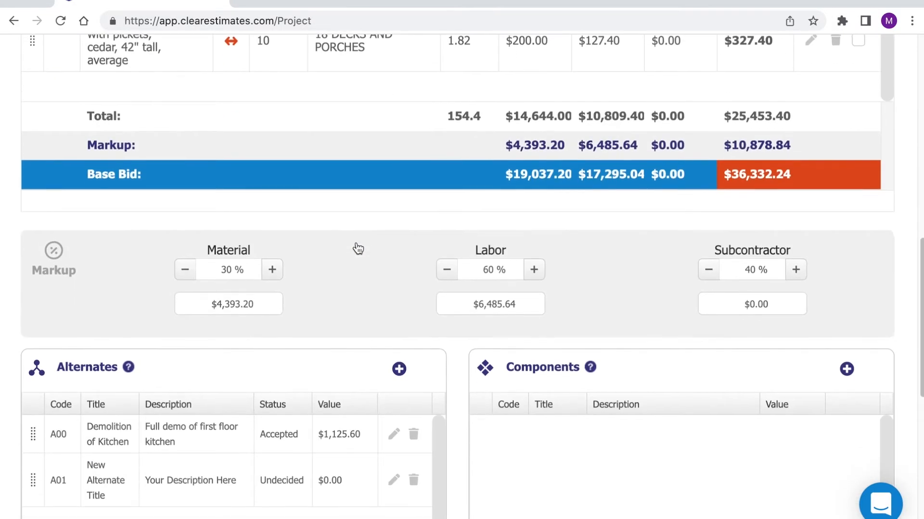
scroll(358, 248, "down", 3)
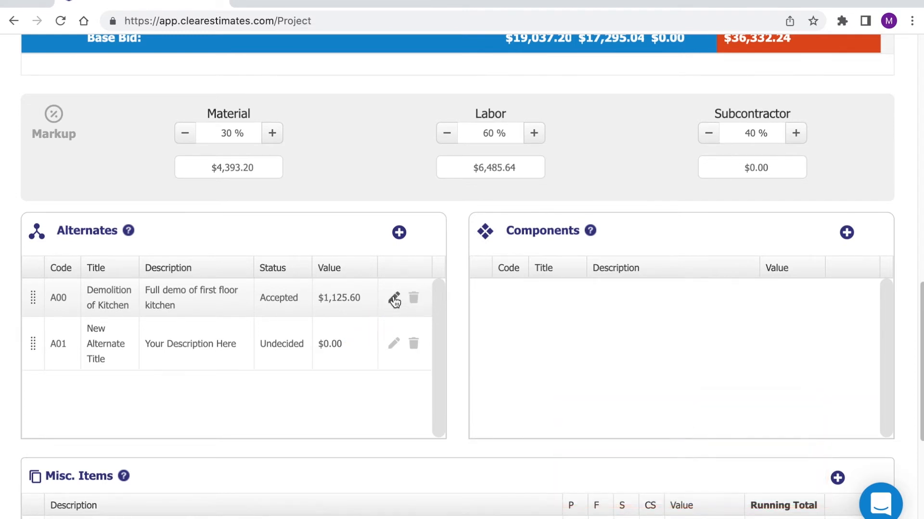
left_click(394, 299)
- Examine the project parts and cost totals of the Demolition of Kitchen alternate
scroll(582, 303, "down", 4)
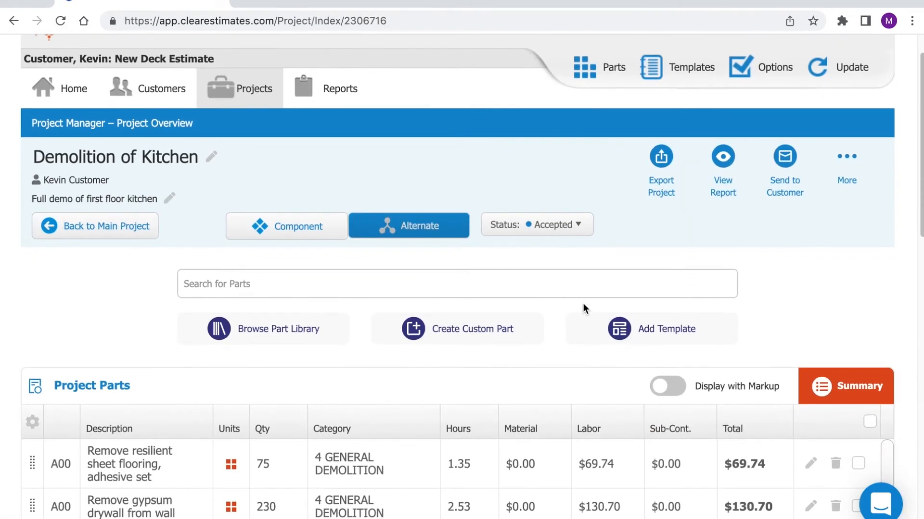
scroll(583, 304, "down", 5)
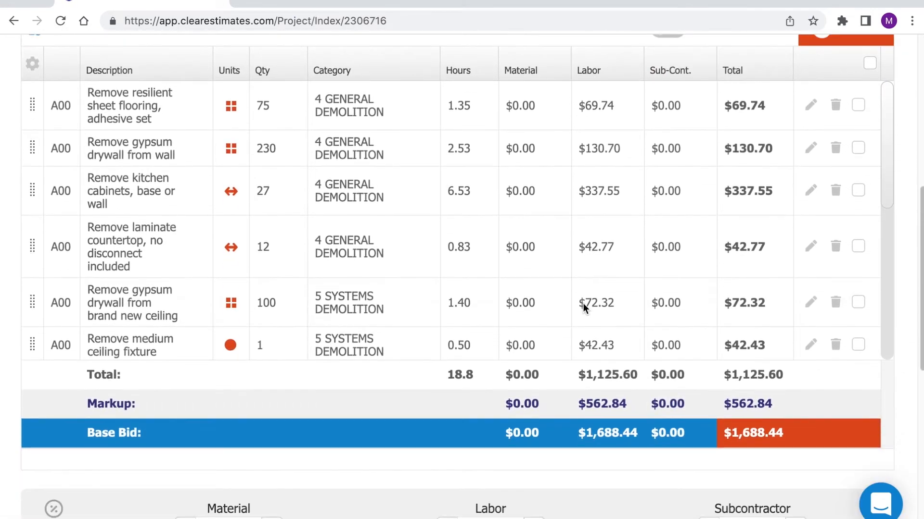
scroll(292, 176, "up", 4)
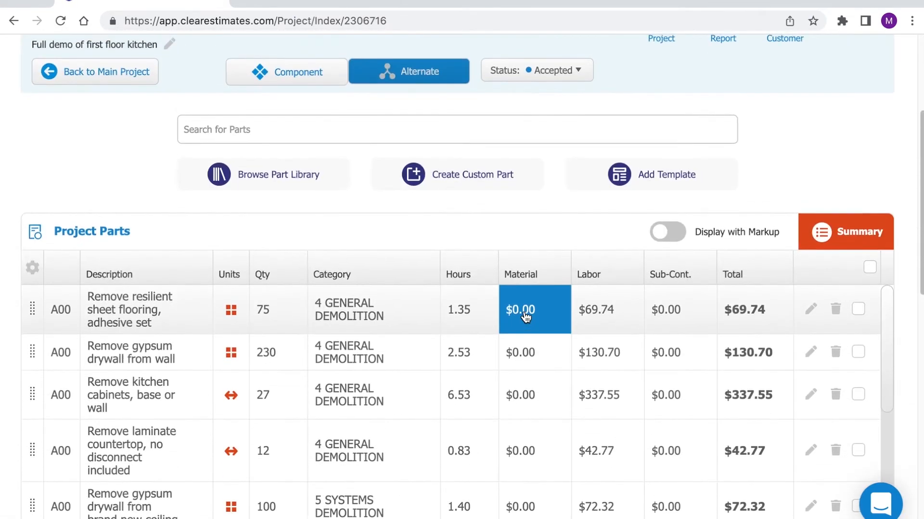
scroll(524, 315, "up", 3)
scroll(525, 317, "up", 1)
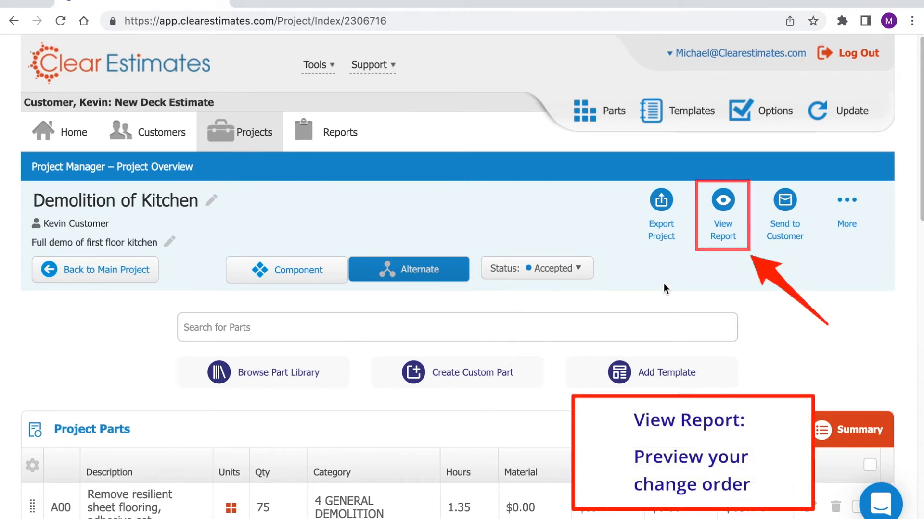
- Preview the alternate's report as a PDF and examine the work order's summary, details and signature section
left_click(725, 204)
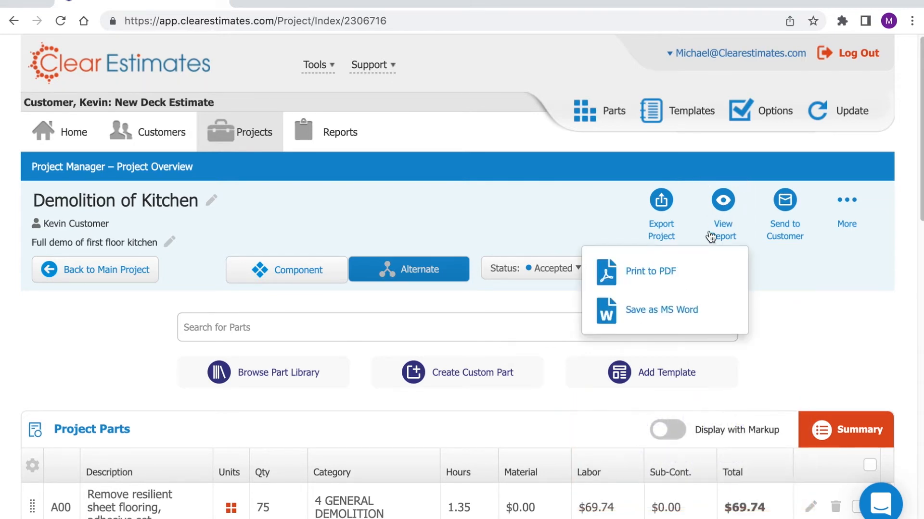
left_click(657, 274)
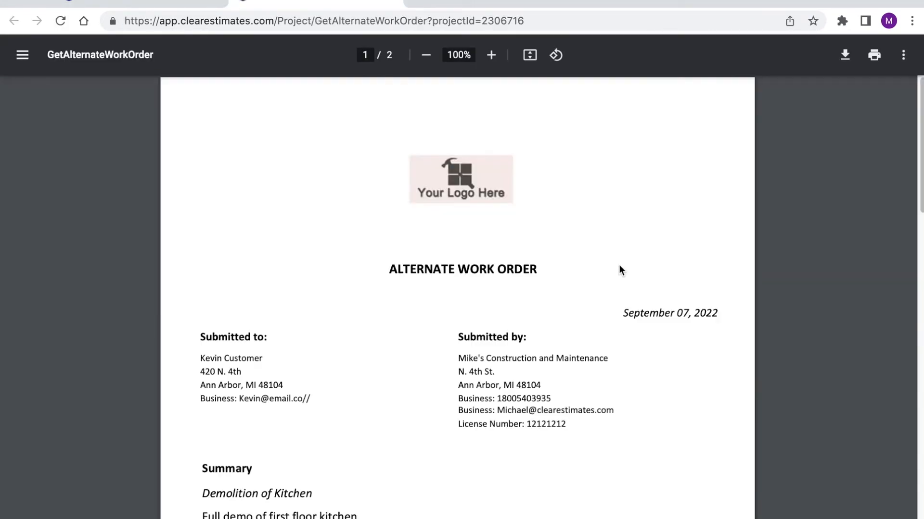
scroll(602, 255, "down", 2)
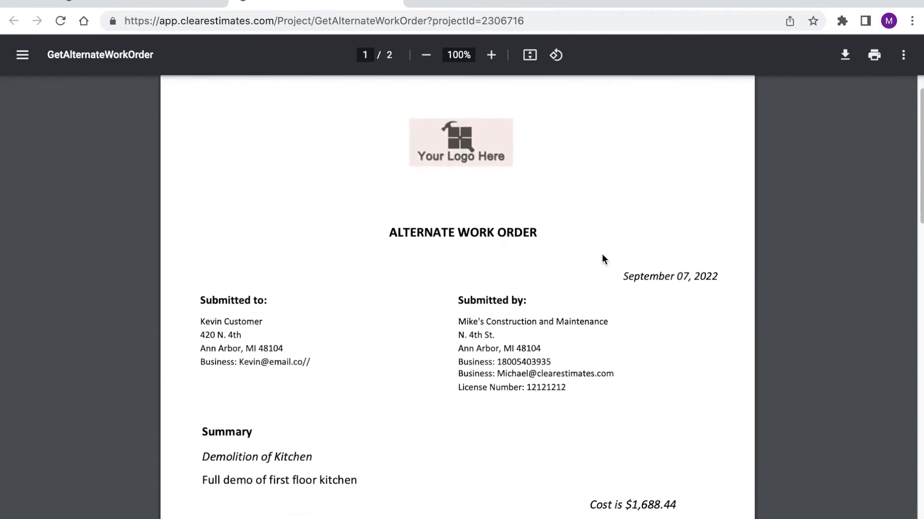
scroll(602, 255, "down", 4)
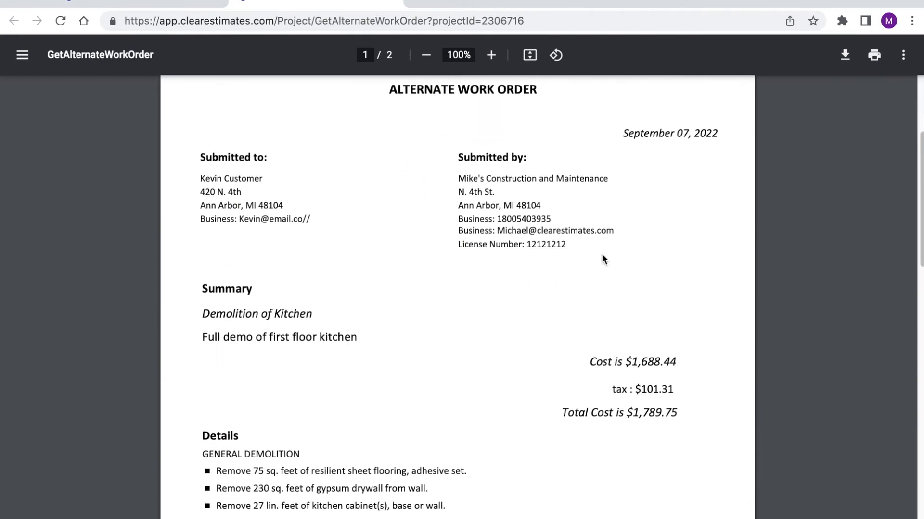
scroll(602, 256, "down", 3)
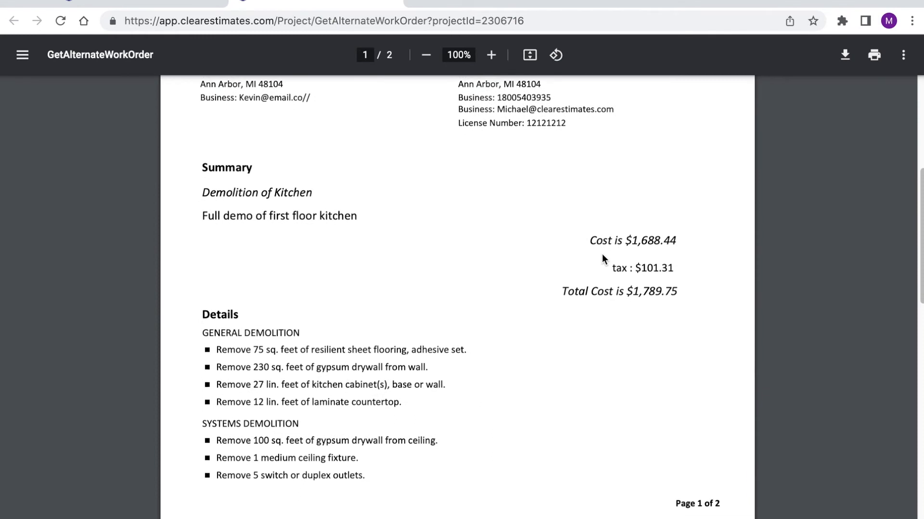
scroll(602, 254, "down", 2)
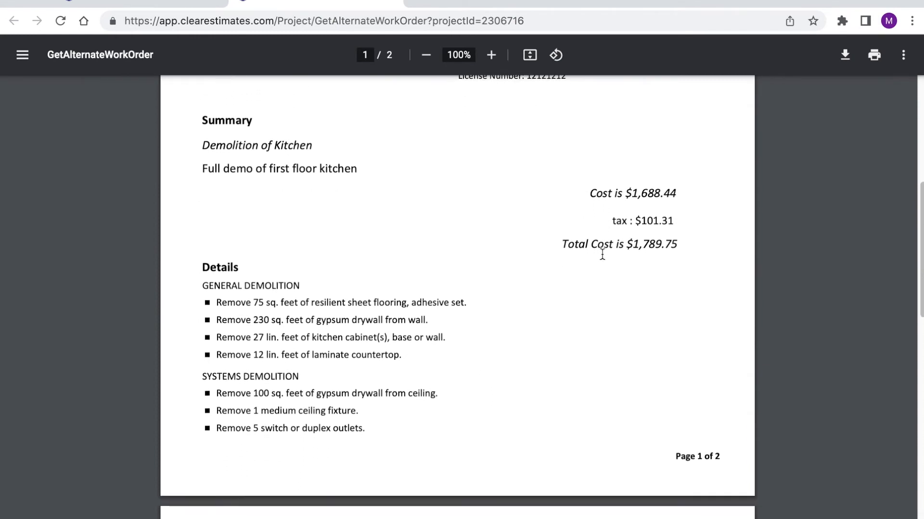
scroll(601, 254, "down", 1)
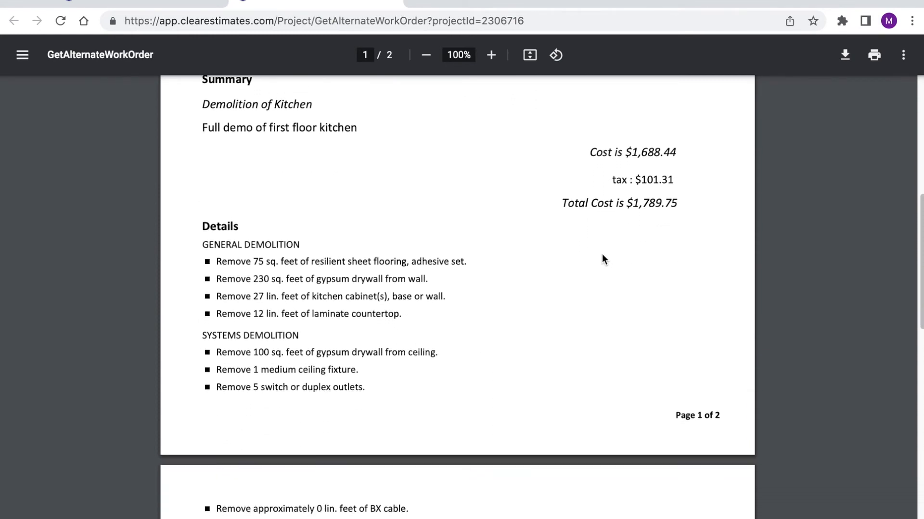
scroll(602, 254, "down", 9)
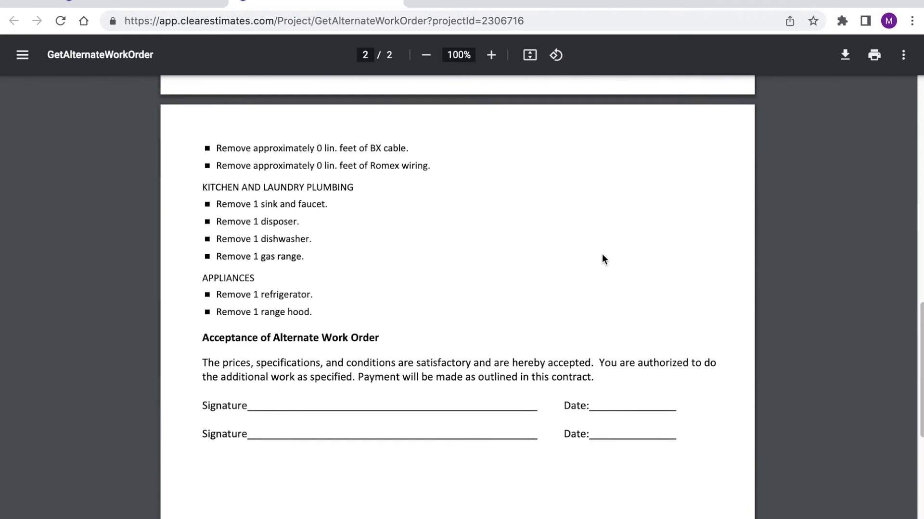
scroll(601, 254, "down", 3)
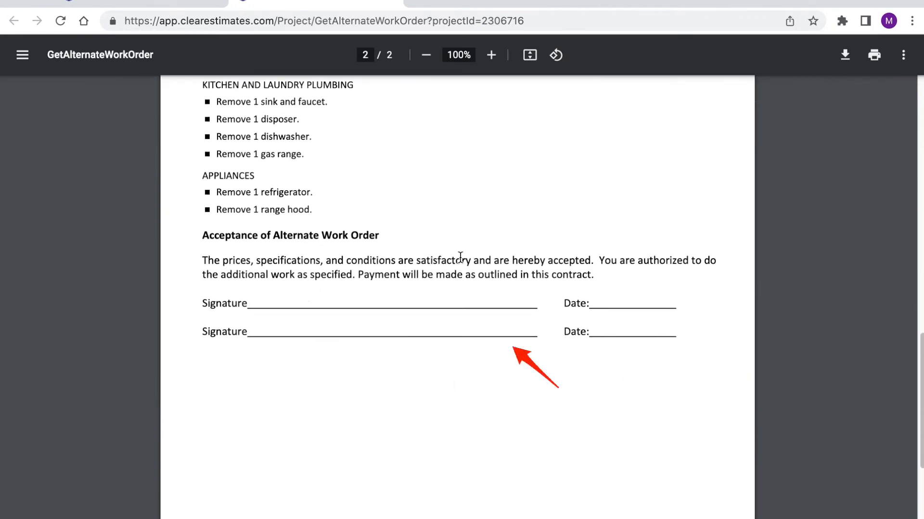
scroll(431, 245, "up", 15)
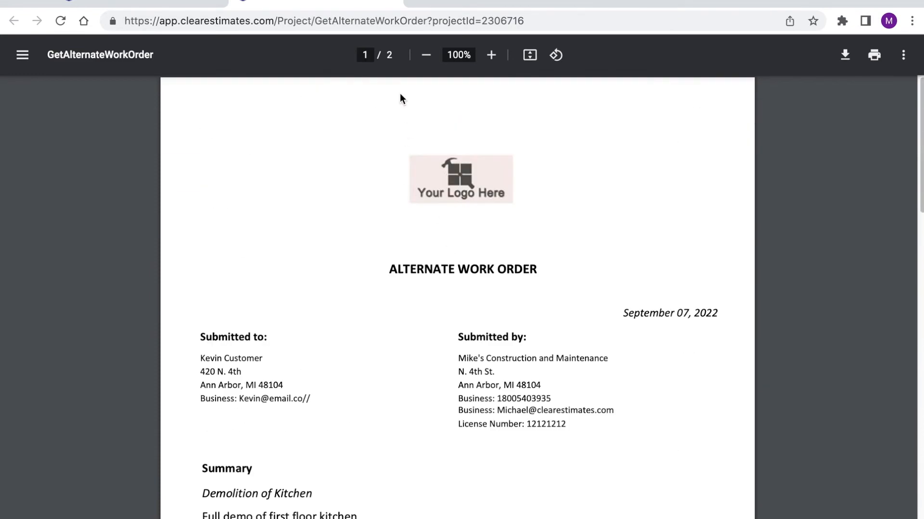
left_click(392, 1)
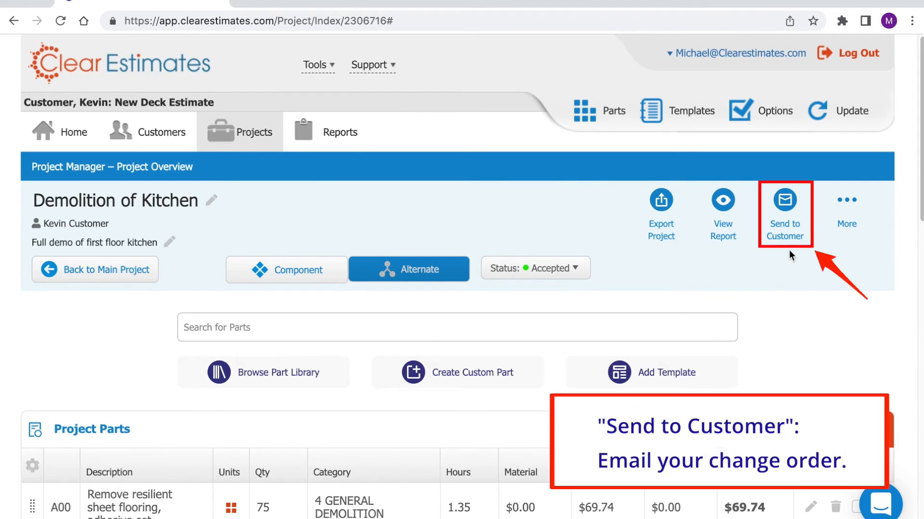
- Review the options for sending the Demolition of Kitchen alternate to the customer, and choose Accepted as its status
left_click(788, 202)
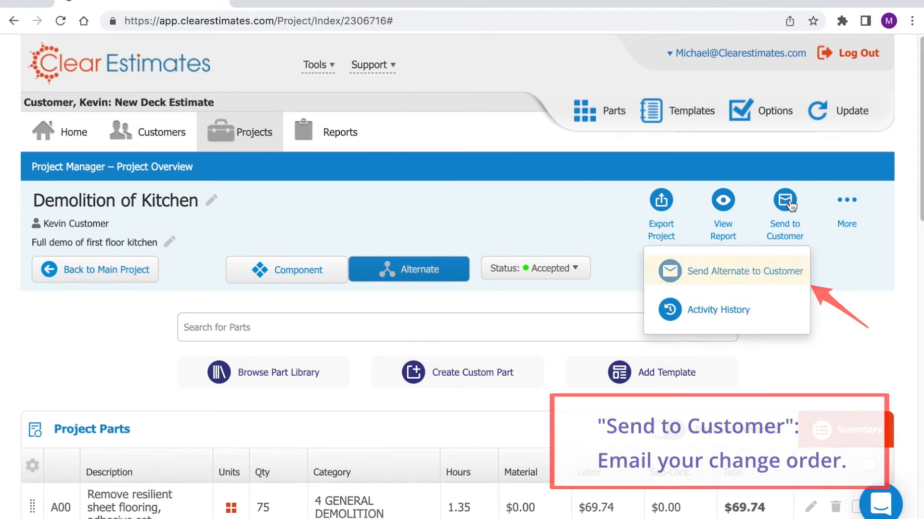
left_click(788, 202)
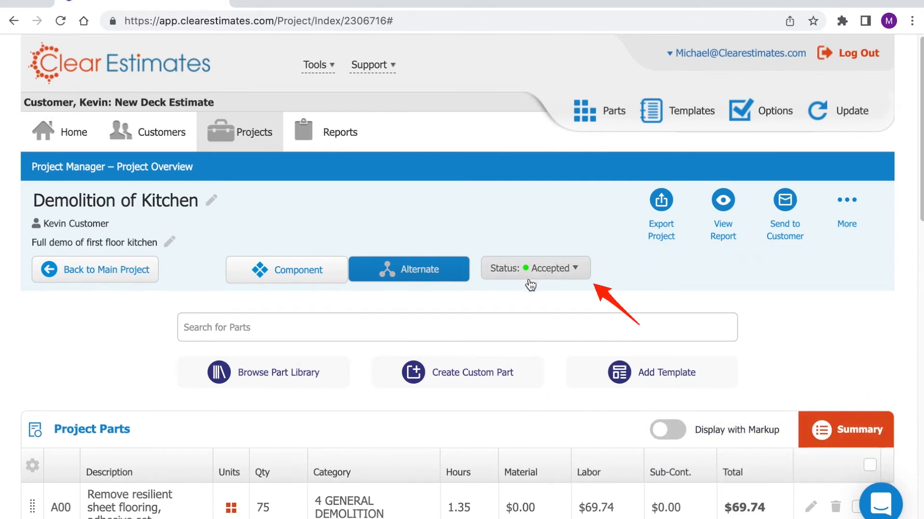
left_click(549, 272)
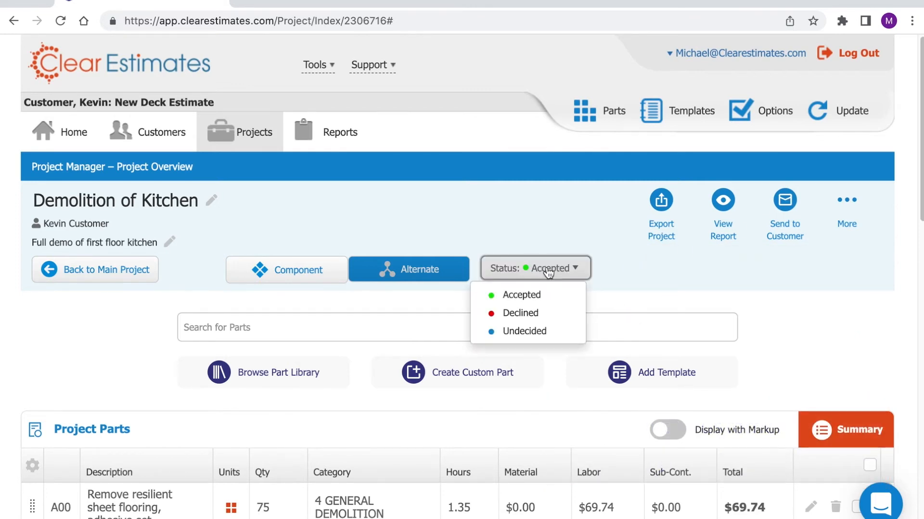
left_click(504, 294)
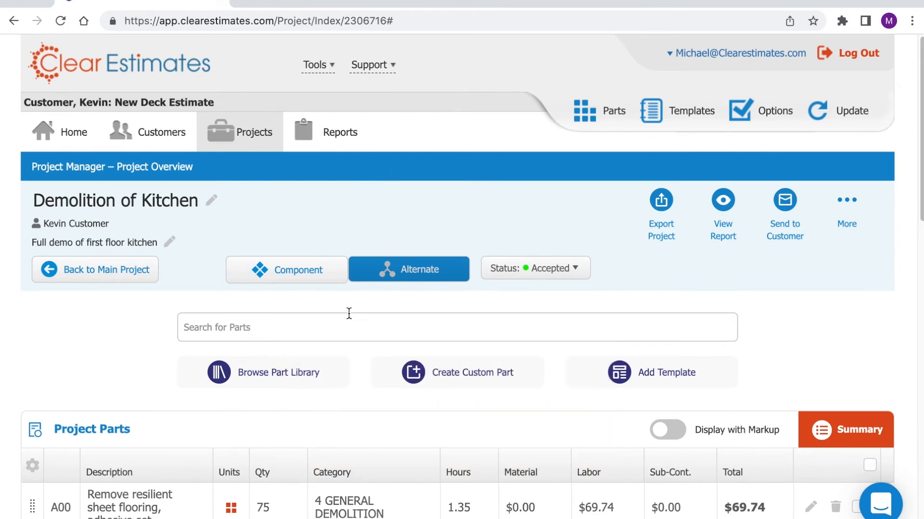
- Return to the main New Deck Estimate project and open its proposal report as a PDF
scroll(510, 429, "down", 1)
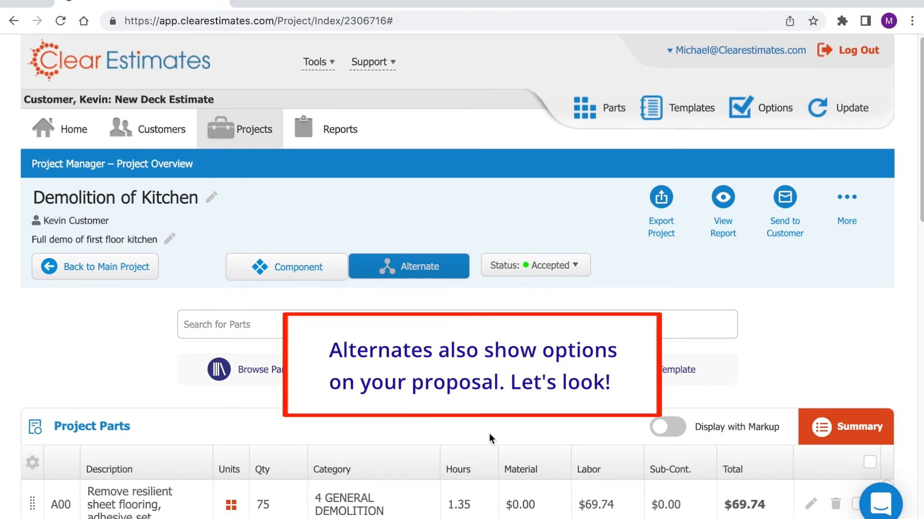
left_click(130, 269)
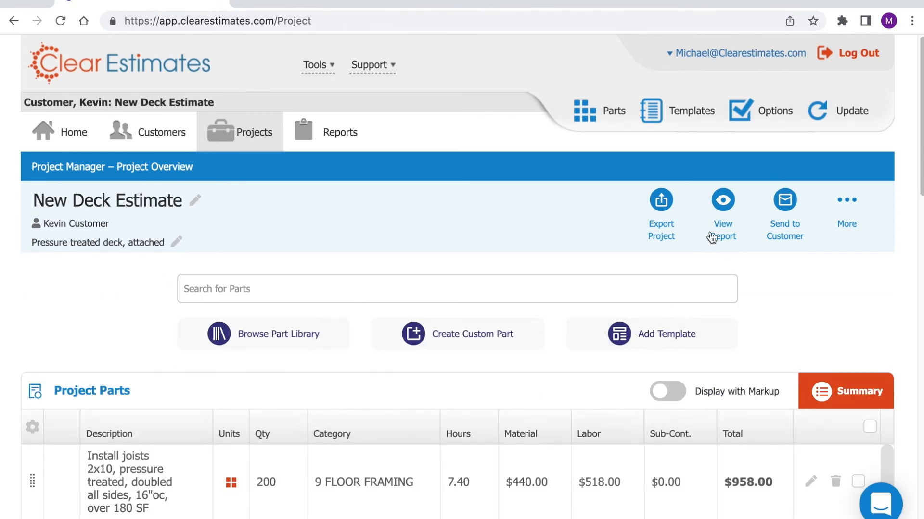
left_click(724, 202)
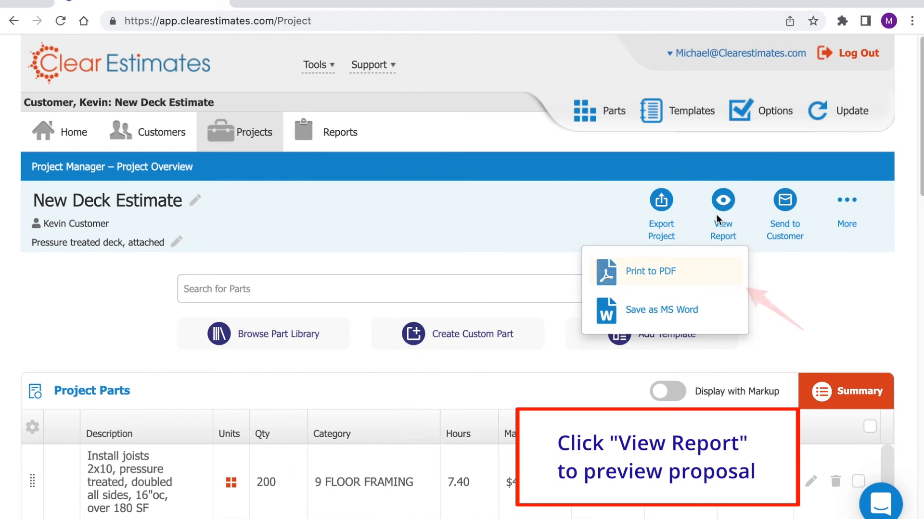
left_click(650, 272)
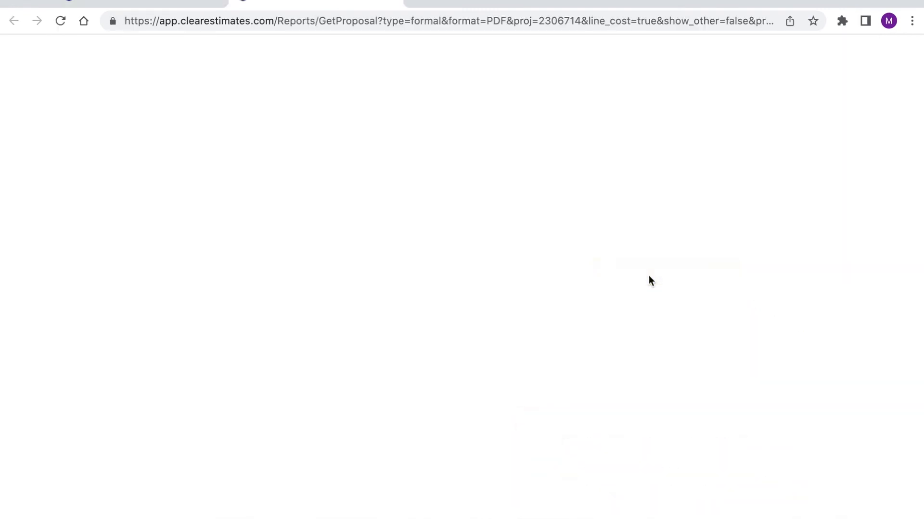
- Examine how the formal proposal lists the Demolition of Kitchen alternate and its costs separately from the main deck project's totals
scroll(648, 277, "down", 15)
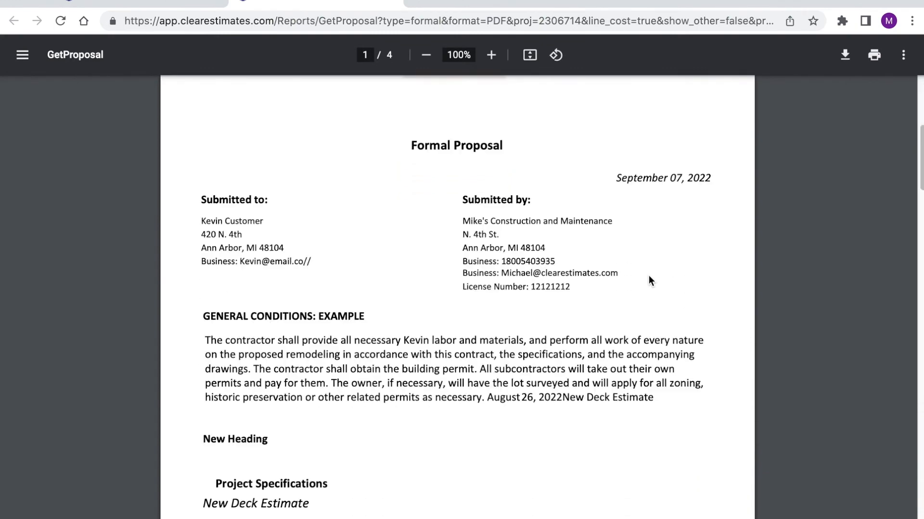
scroll(648, 275, "down", 5)
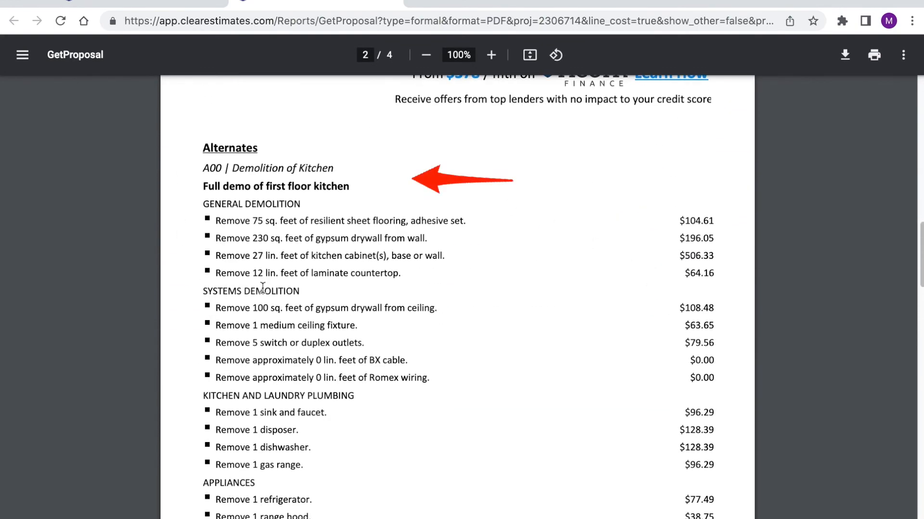
scroll(342, 190, "down", 1)
scroll(342, 191, "down", 2)
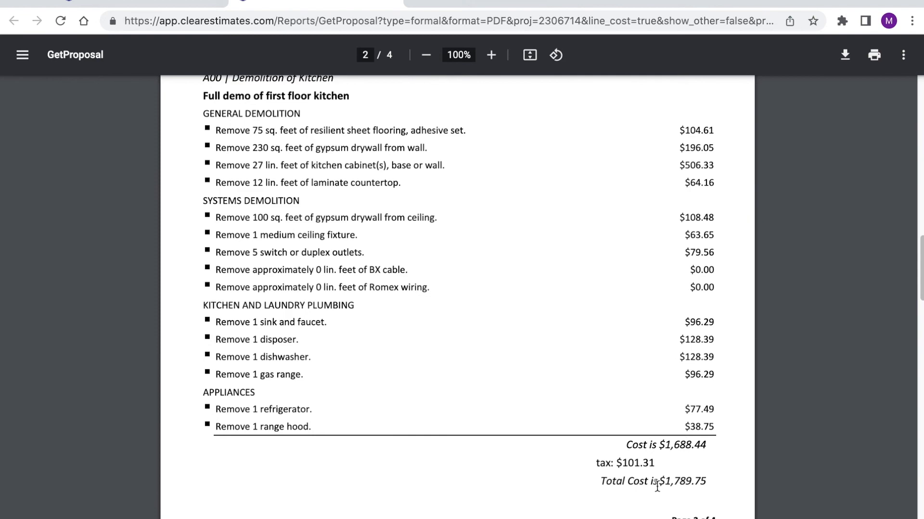
scroll(648, 471, "up", 8)
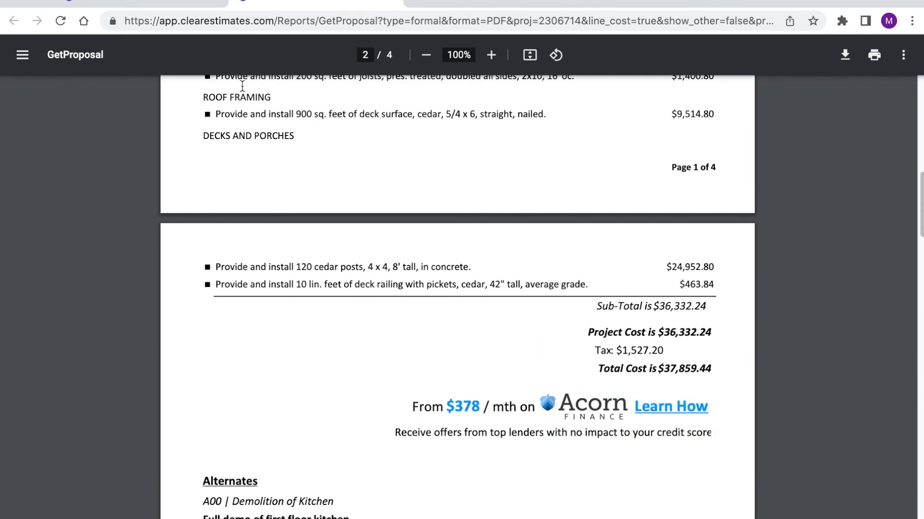
- Go back to the New Deck Estimate project and add another new alternate to it
left_click(189, 8)
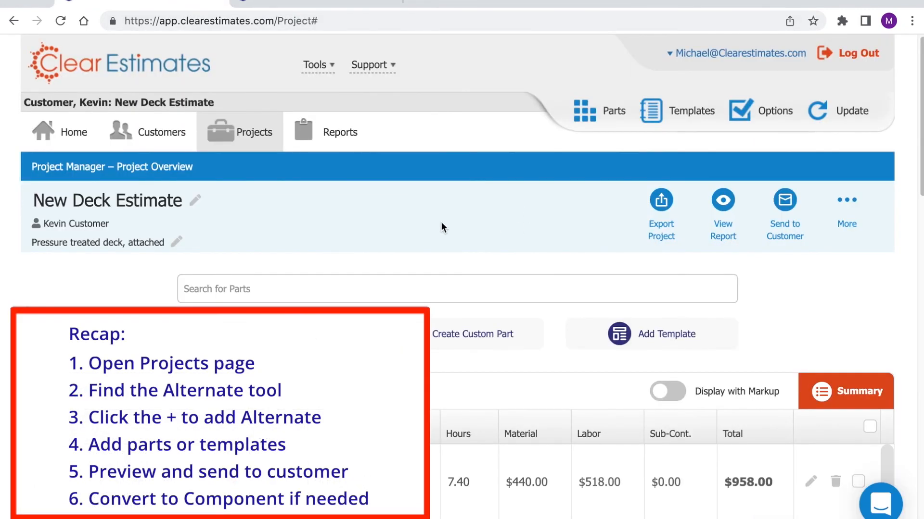
scroll(441, 226, "down", 20)
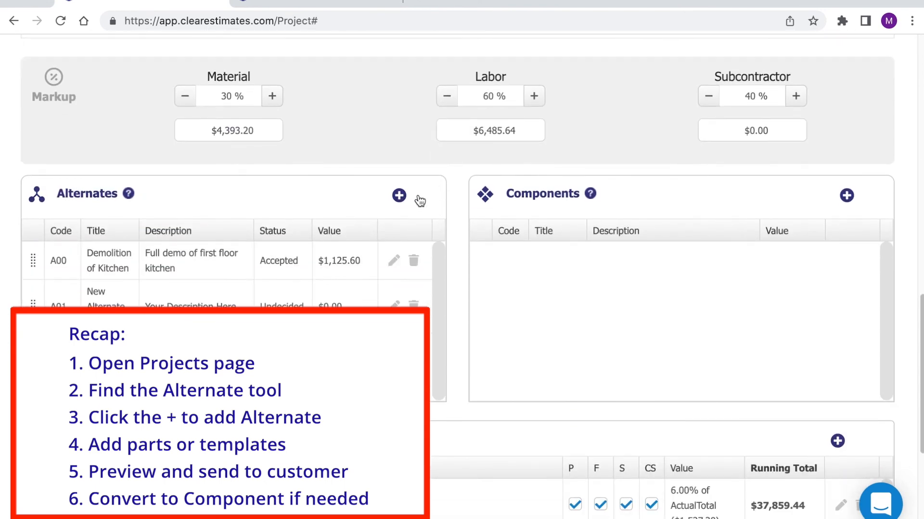
left_click(399, 196)
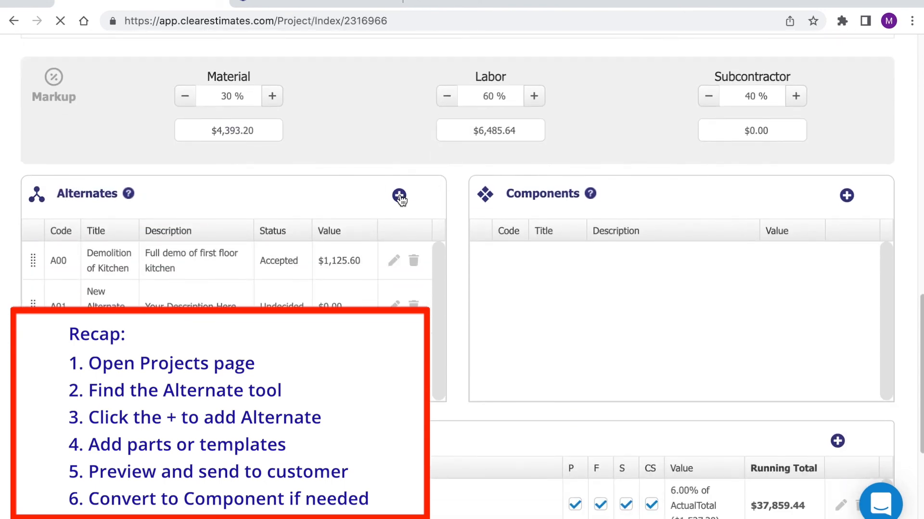
scroll(401, 198, "down", 2)
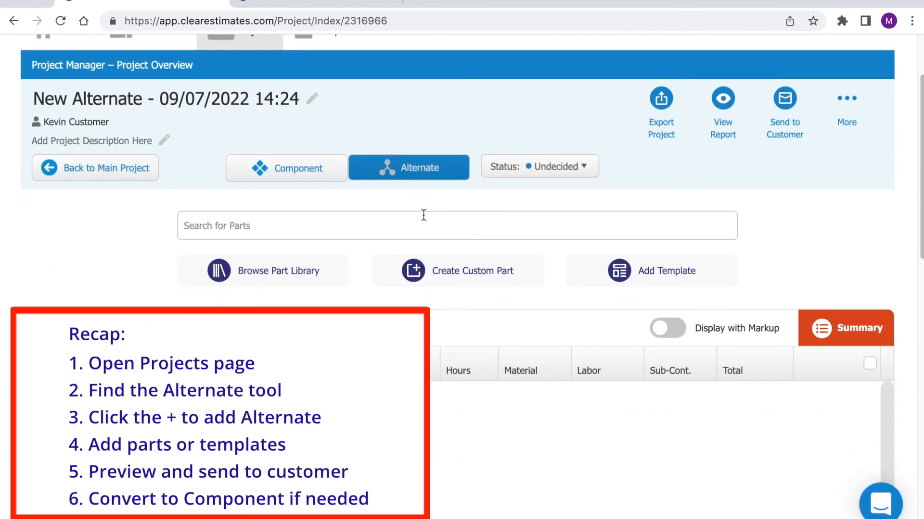
scroll(423, 214, "down", 1)
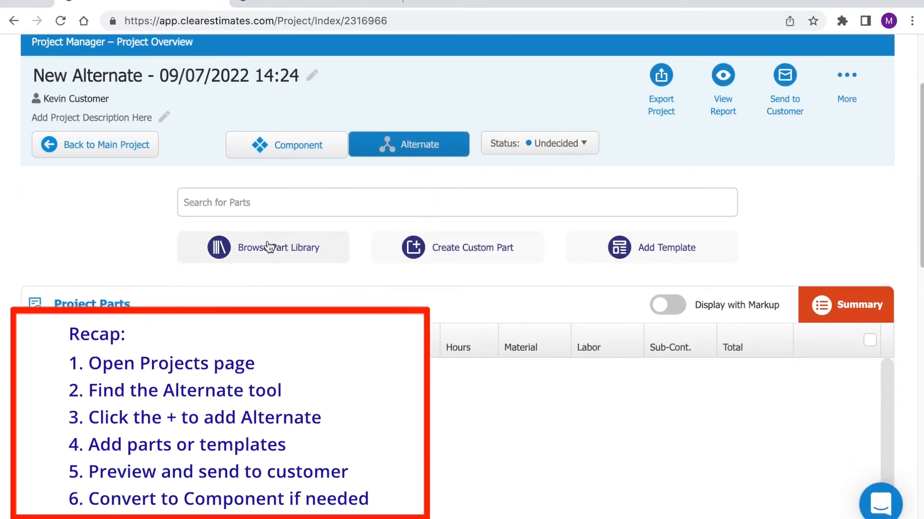